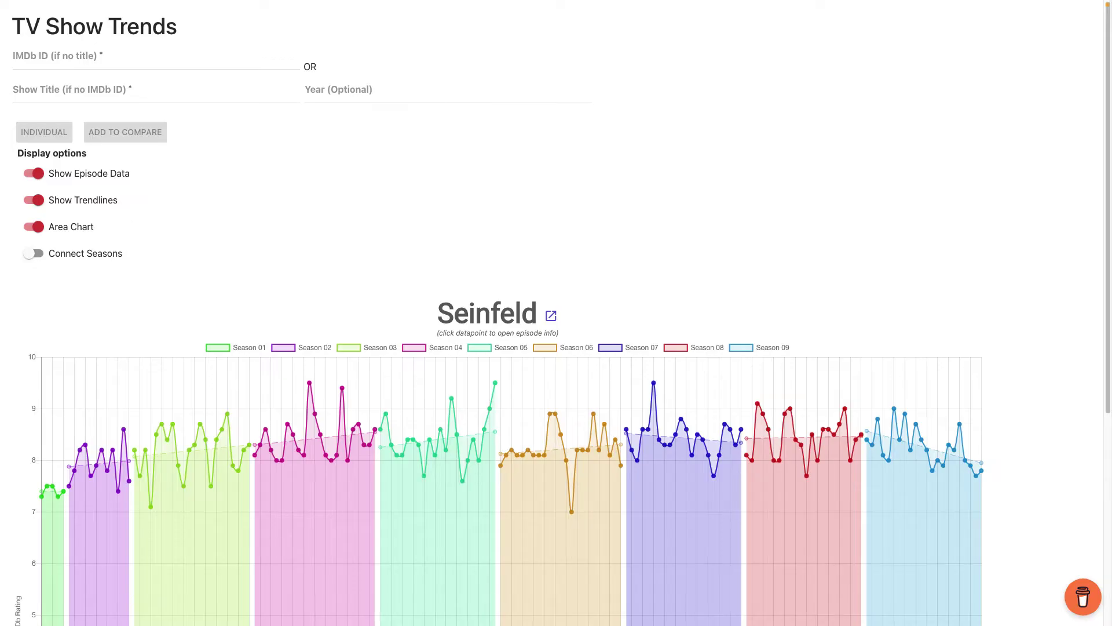
Step: Look over the IMDb ID, show title and year search fields and the Seinfeld episode ratings chart
left_click(87, 57)
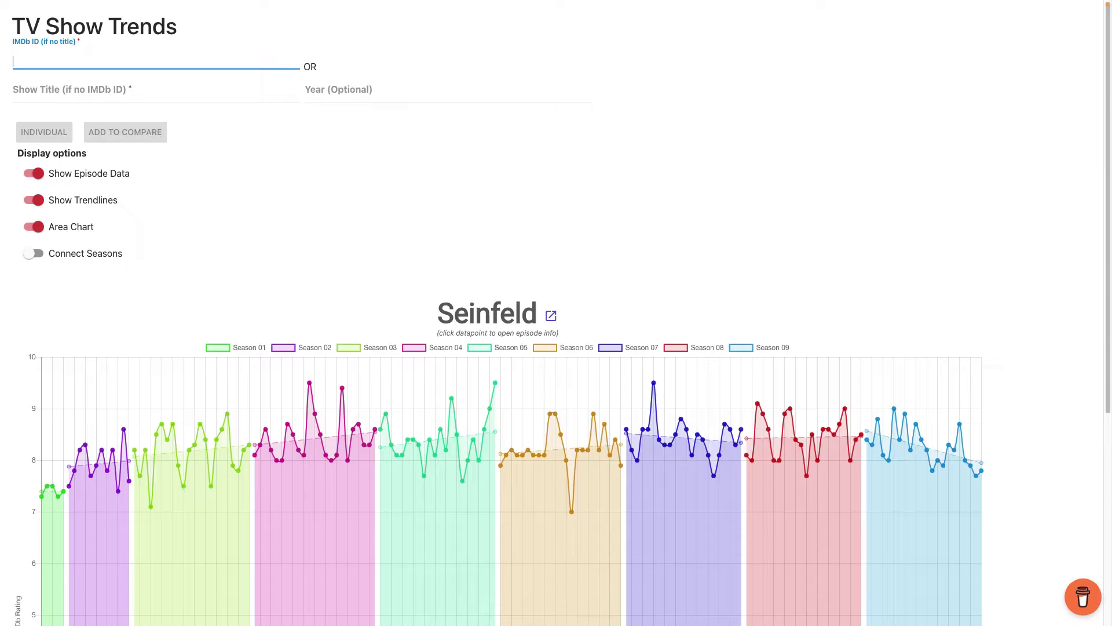
left_click(156, 90)
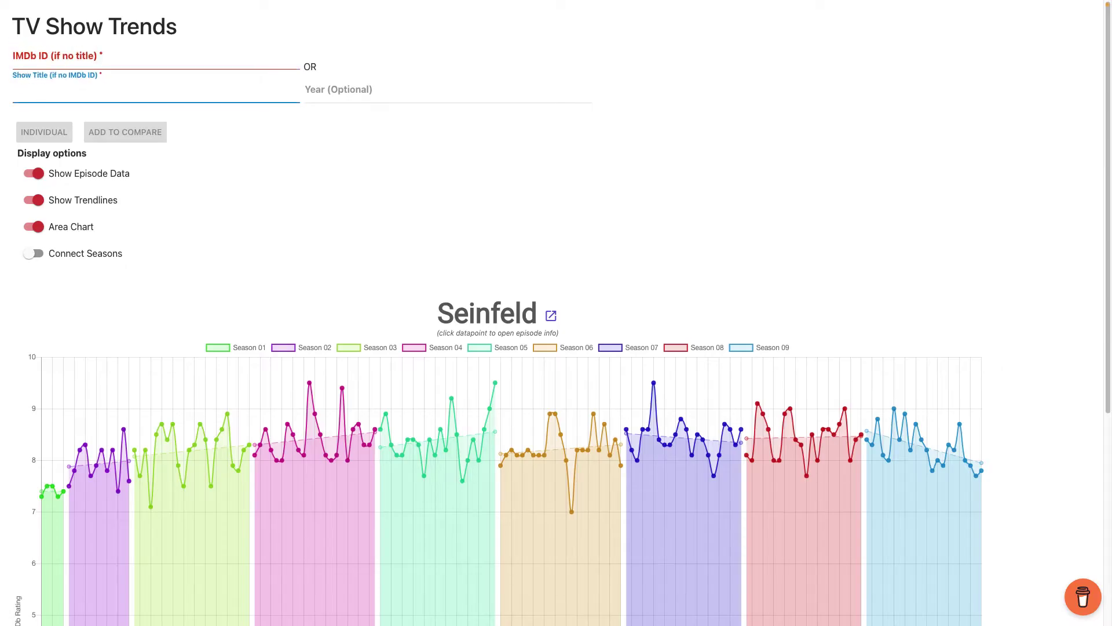
left_click(347, 91)
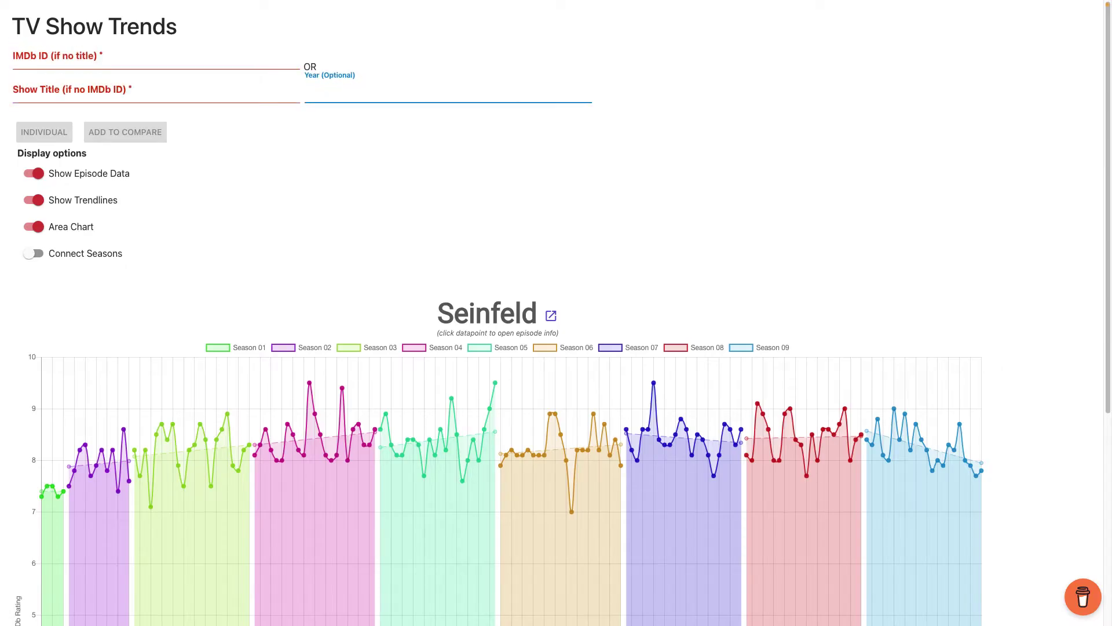
left_click(155, 92)
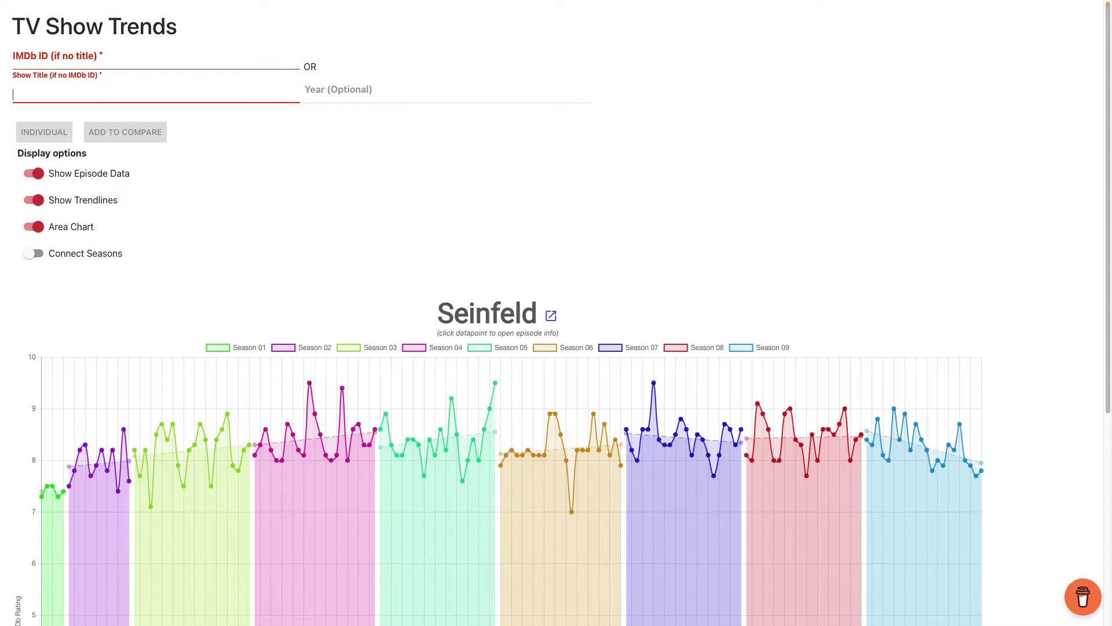
scroll(556, 313, "down", 5)
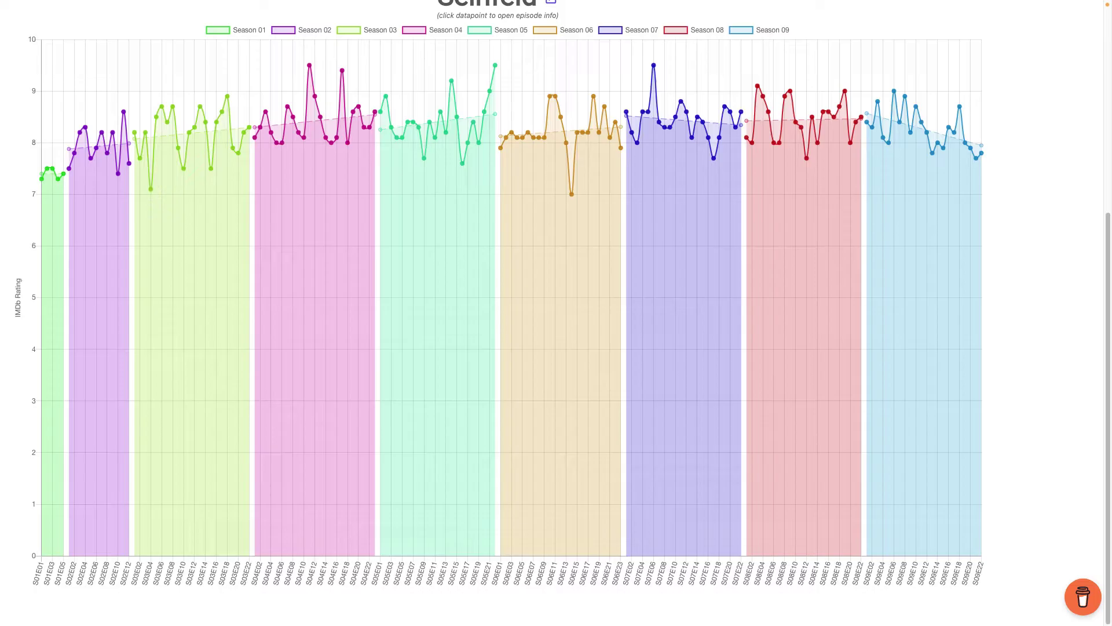
scroll(556, 313, "up", 1)
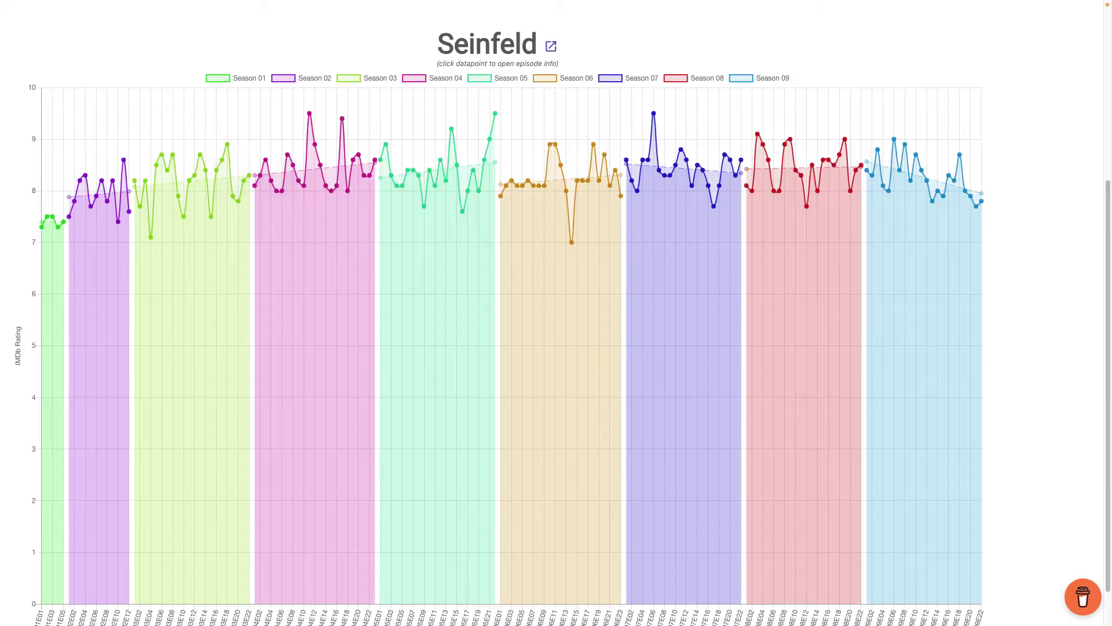
scroll(556, 313, "up", 5)
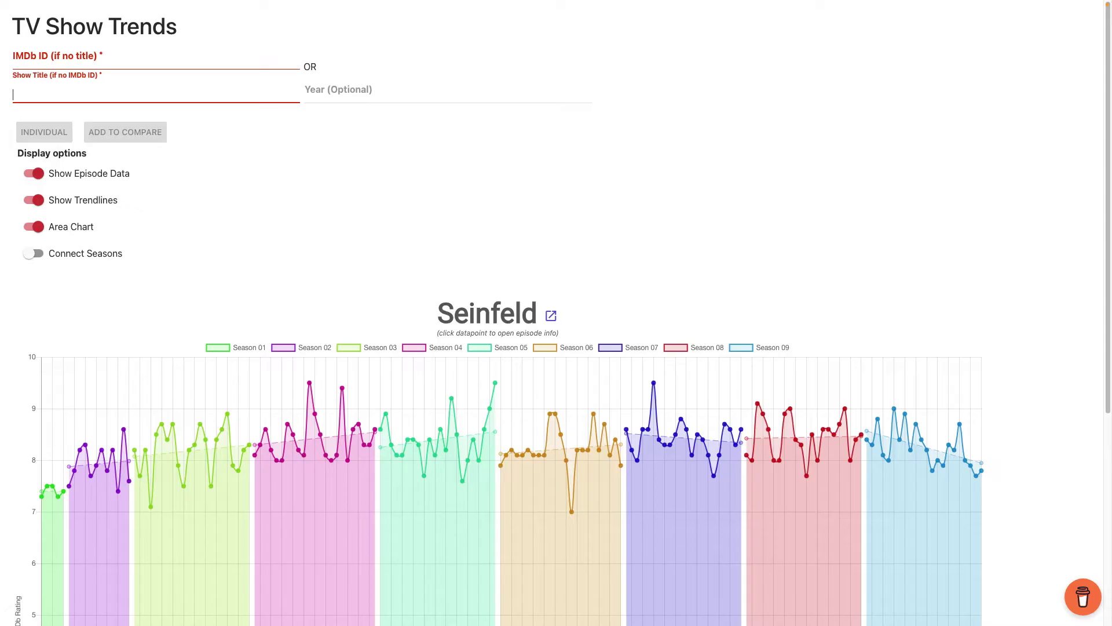
Step: Add the show "letterkenny" to the chart as a comparison with Seinfeld
left_click(116, 94)
type("le")
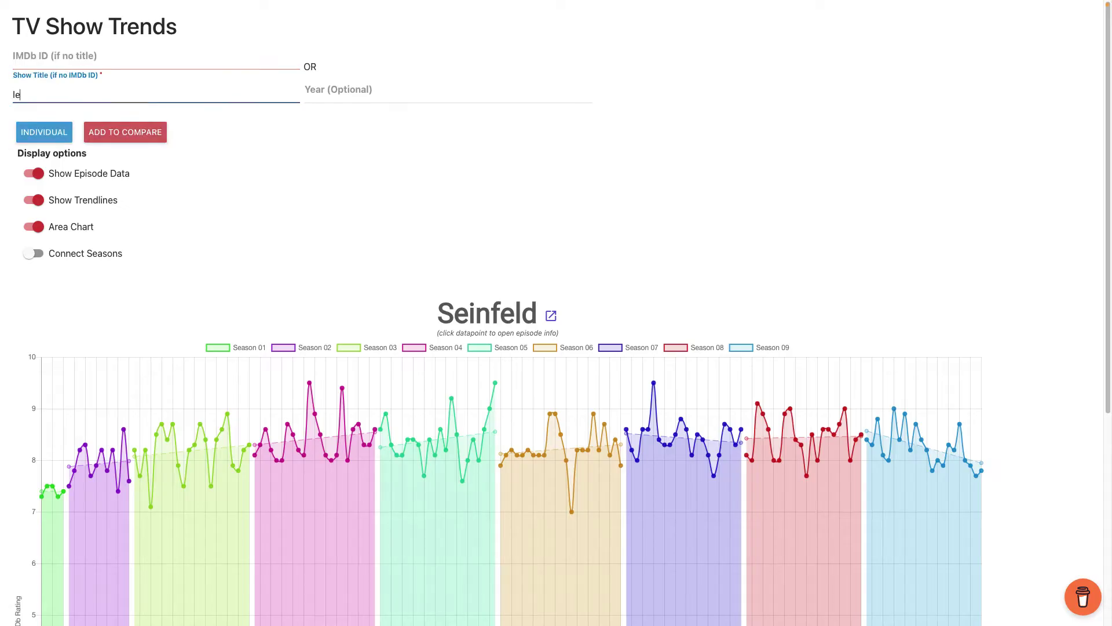
type("tterkenny")
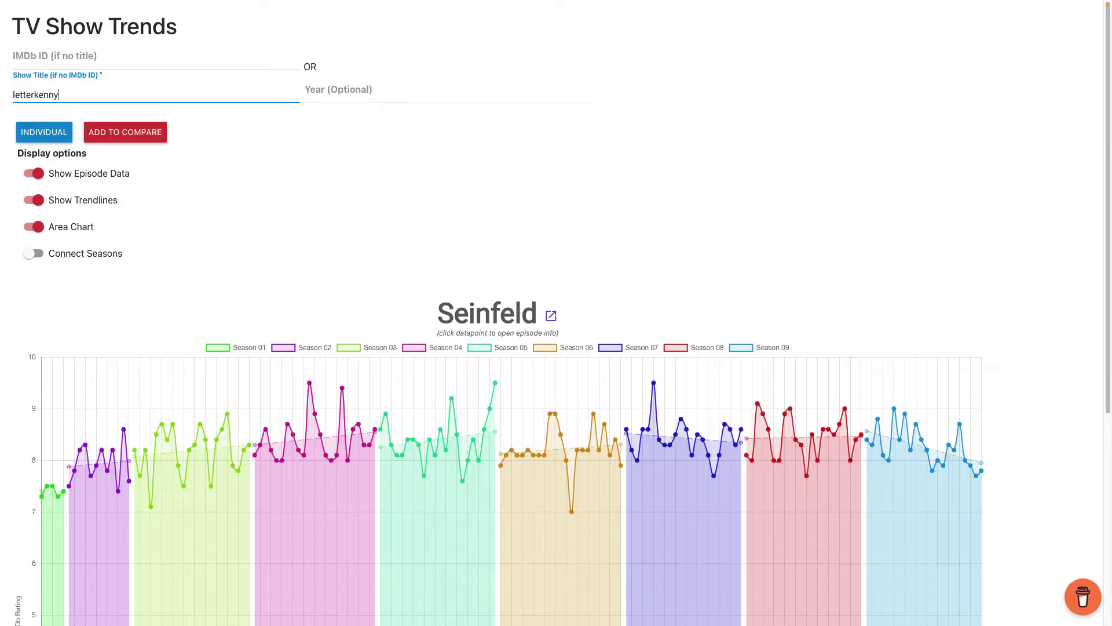
left_click(125, 132)
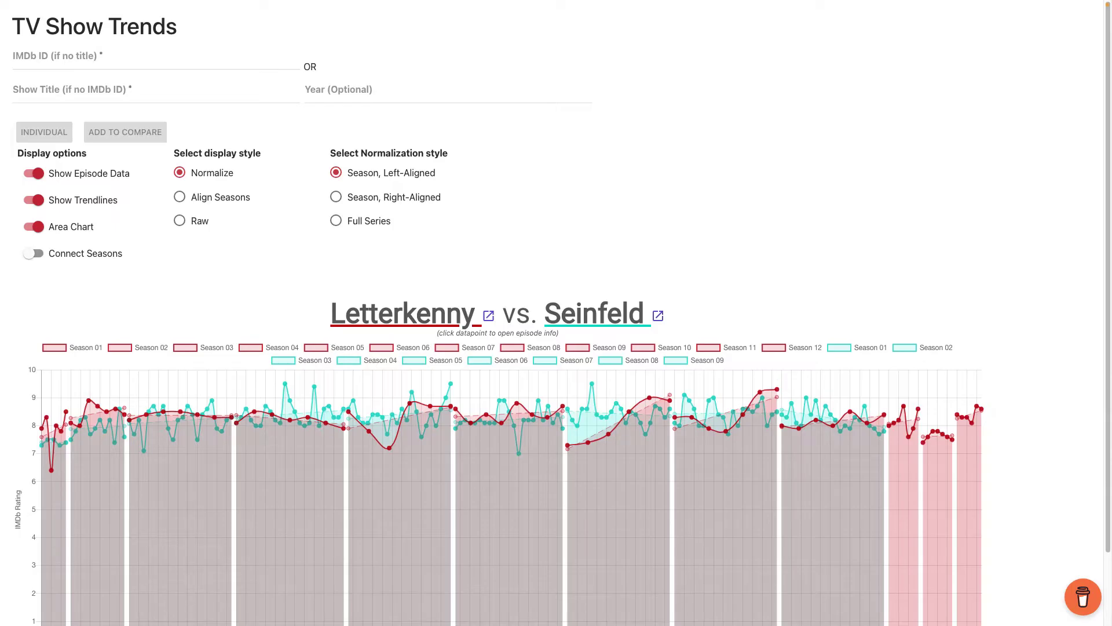
Step: Review the Letterkenny and Seinfeld comparison, trying the Align Seasons display style and returning to Normalize
scroll(921, 414, "down", 1)
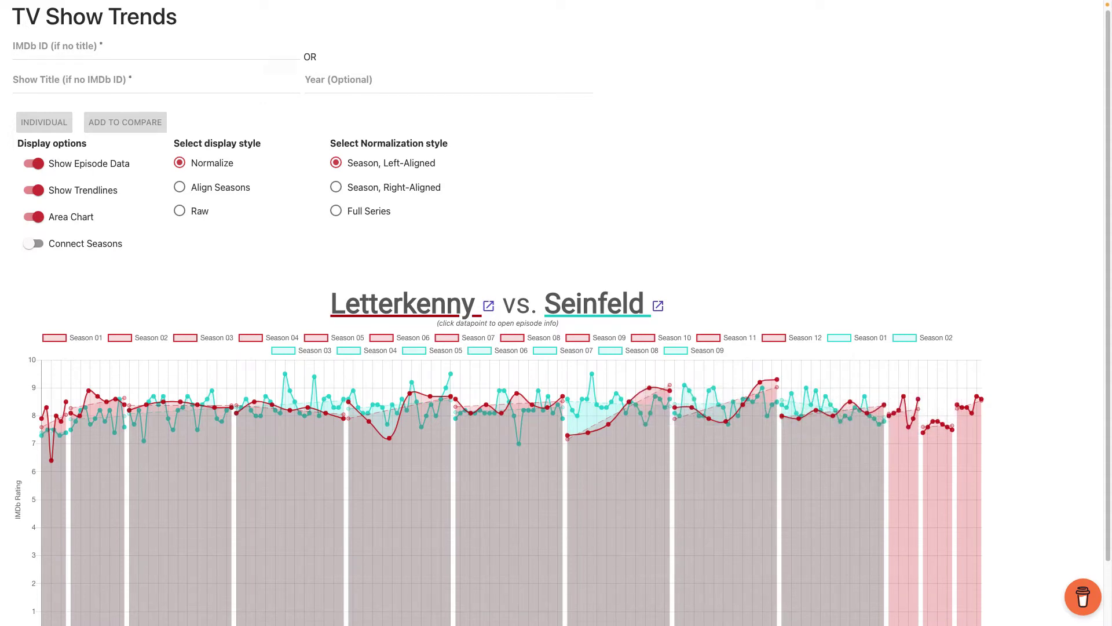
scroll(556, 313, "down", 2)
scroll(556, 313, "down", 3)
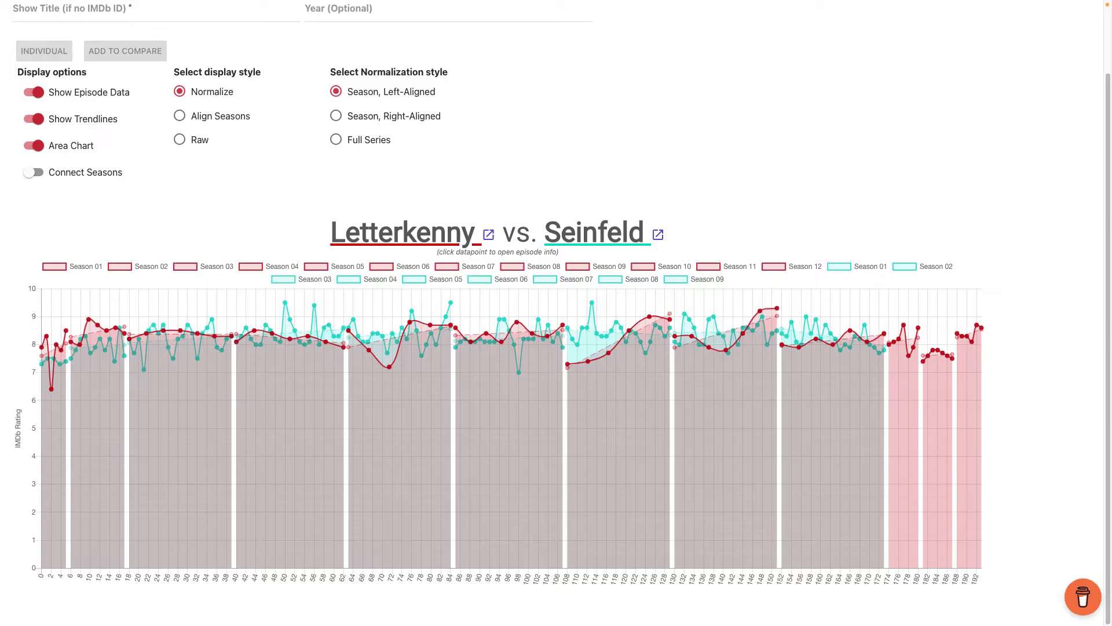
scroll(556, 312, "up", 3)
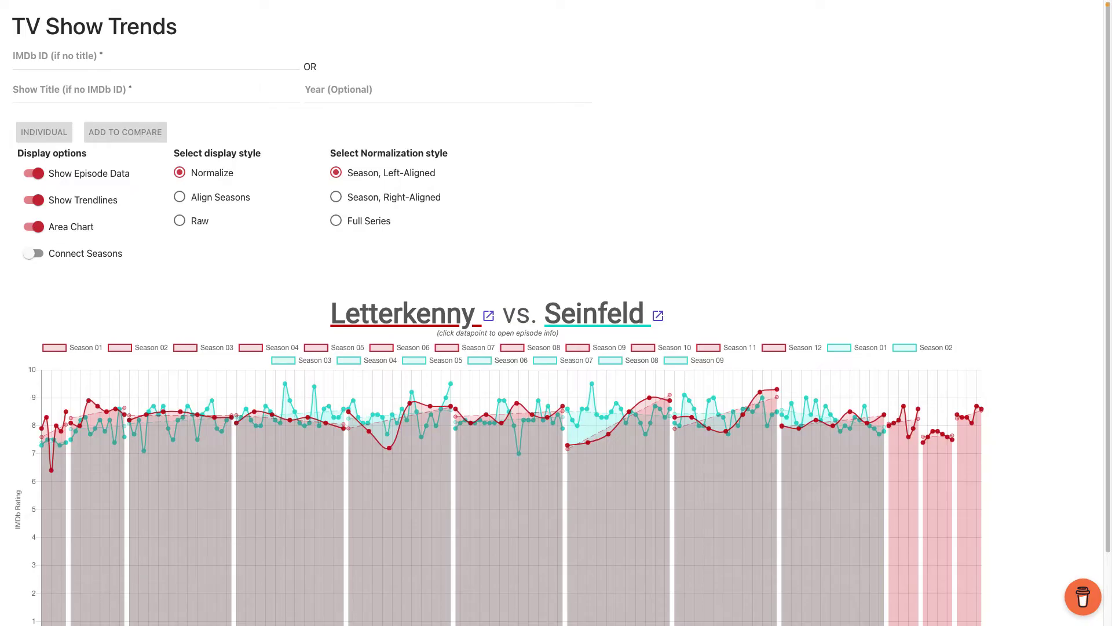
left_click(179, 197)
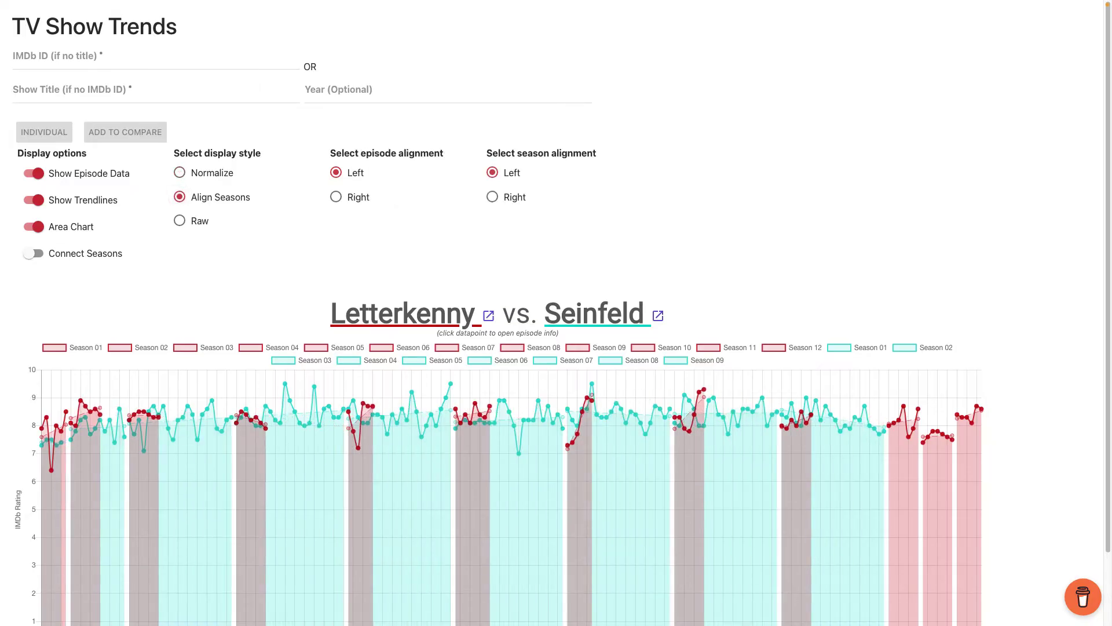
left_click(180, 173)
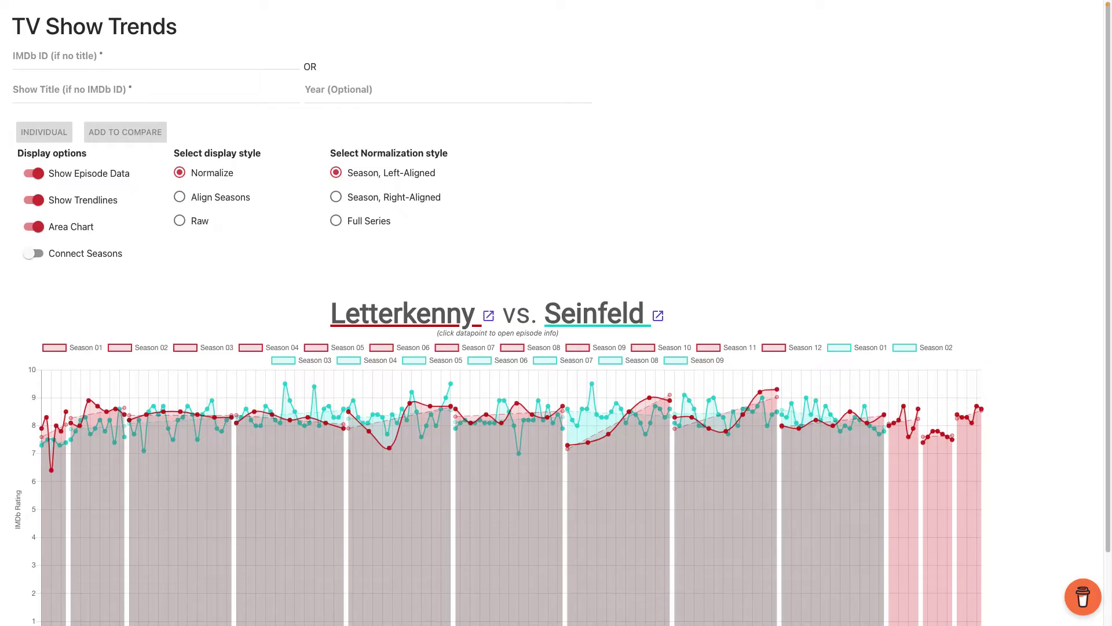
Step: View the comparison as plain lines without the area fill, and restore the area chart
left_click_drag(331, 314, 446, 313)
left_click(447, 314)
left_click(33, 227)
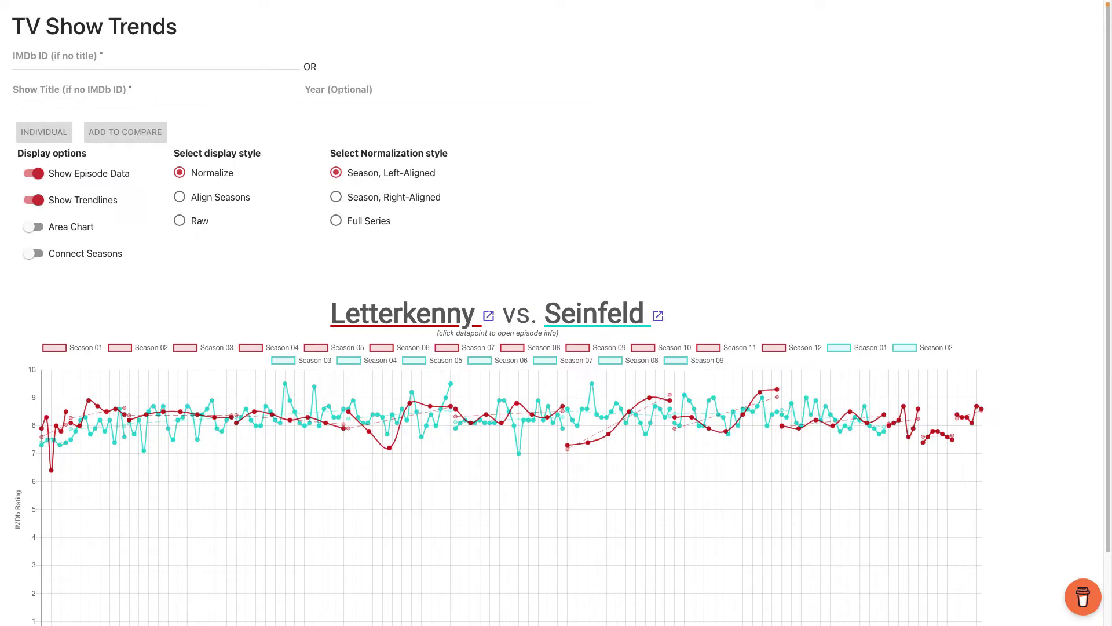
scroll(556, 313, "down", 3)
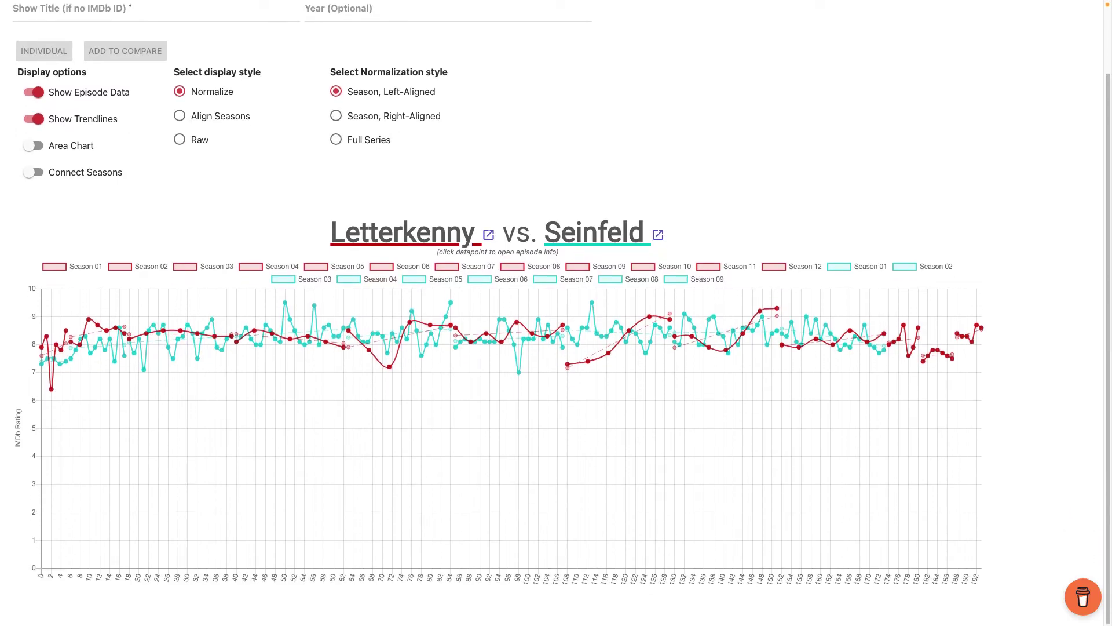
left_click(33, 145)
scroll(556, 312, "up", 1)
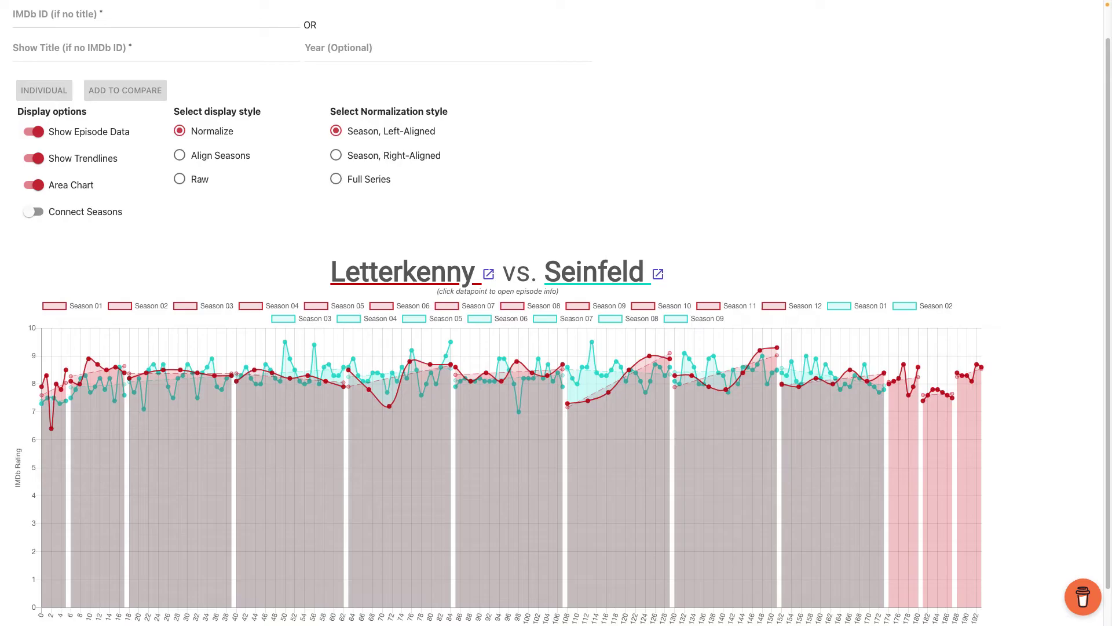
scroll(556, 313, "up", 1)
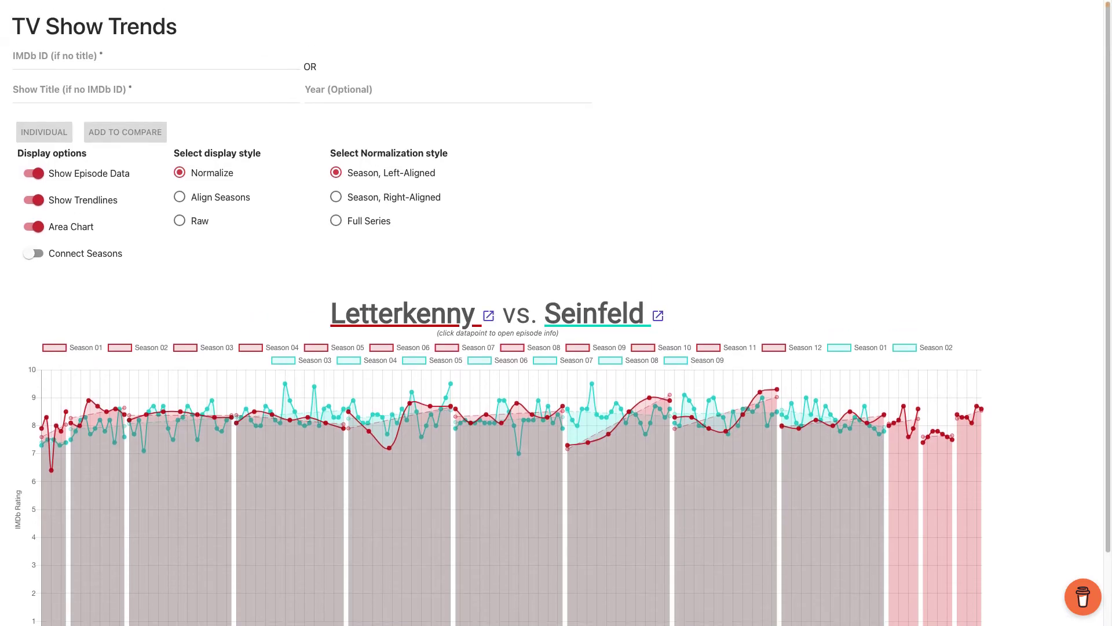
Step: Chart the show "seinfeld" individually by its title
left_click(156, 90)
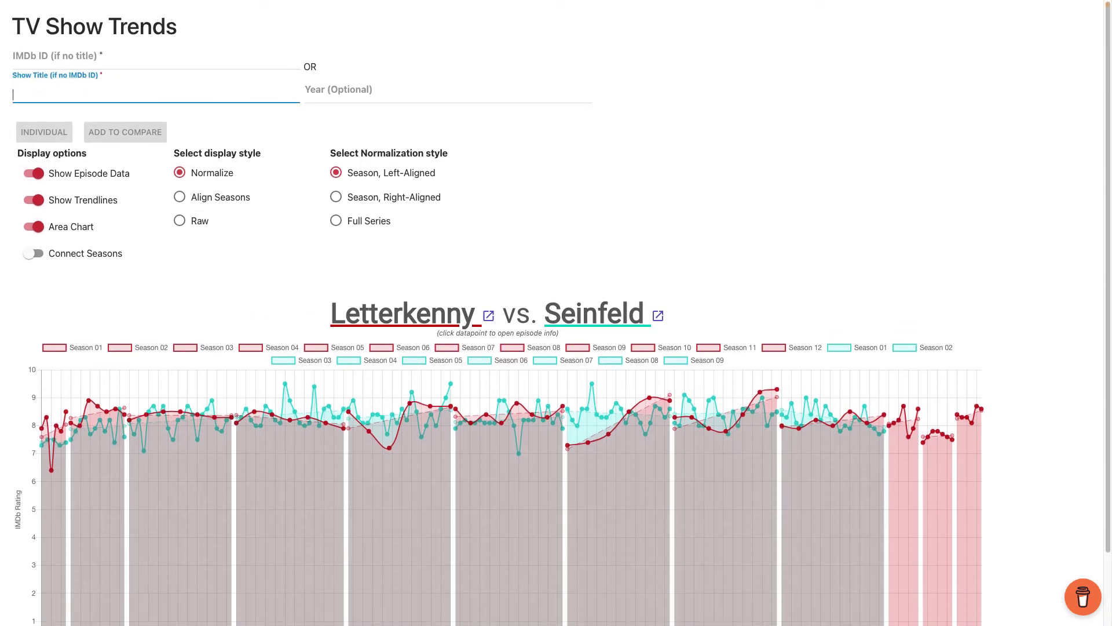
type("sein")
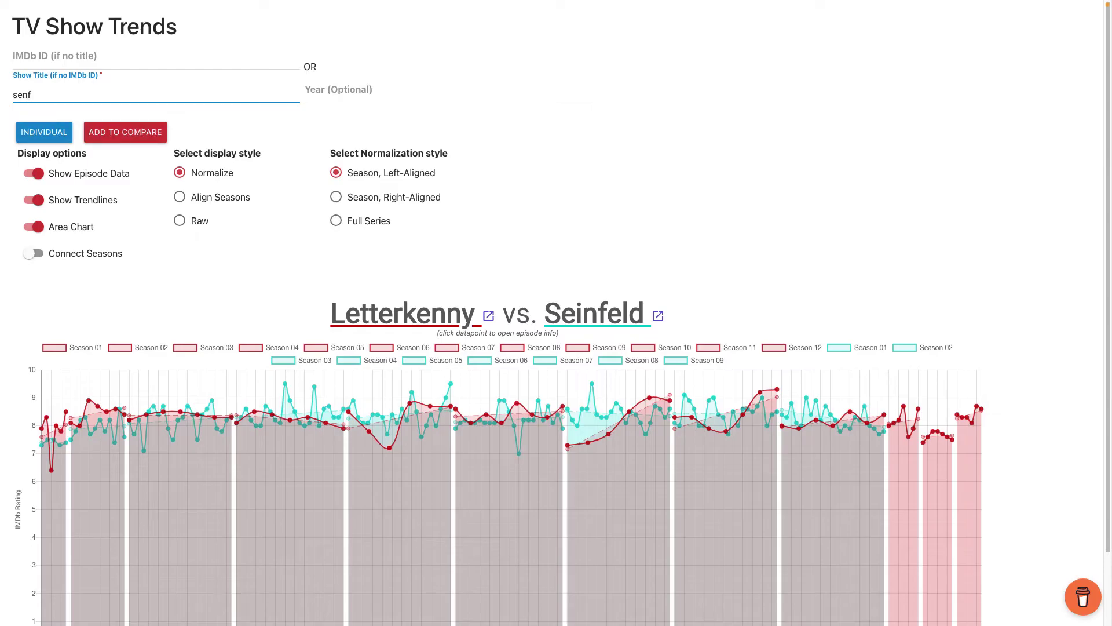
key("BackSpace")
key("BackSpace")
type("infeld")
key("Return")
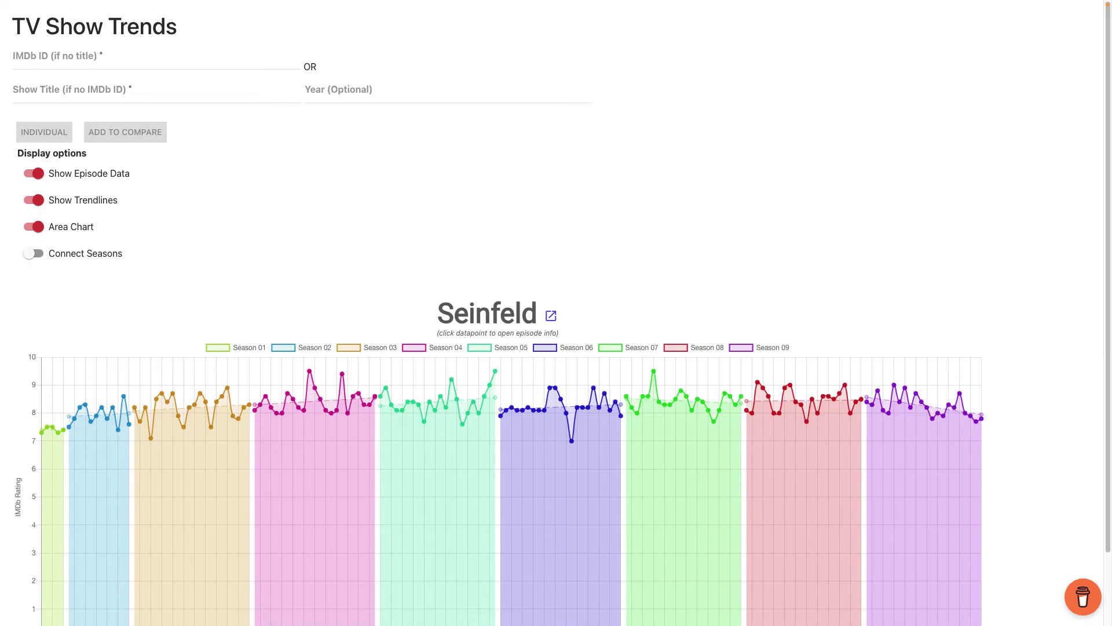
Step: Review the Seinfeld chart, connecting its seasons into one continuous series and separating them again
scroll(556, 313, "down", 3)
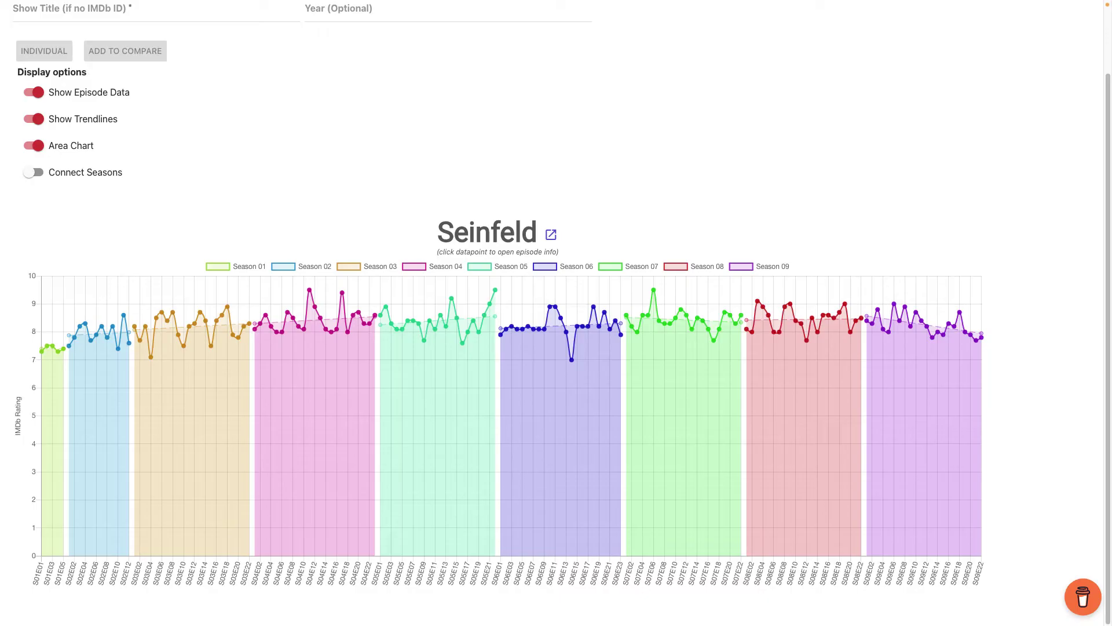
scroll(556, 313, "up", 2)
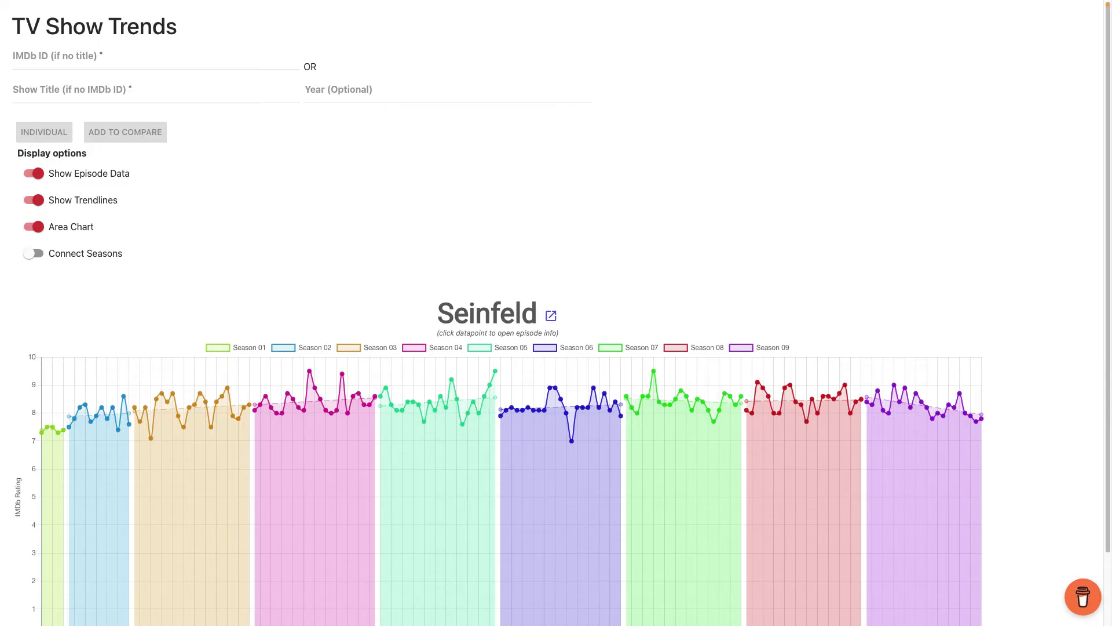
left_click(33, 253)
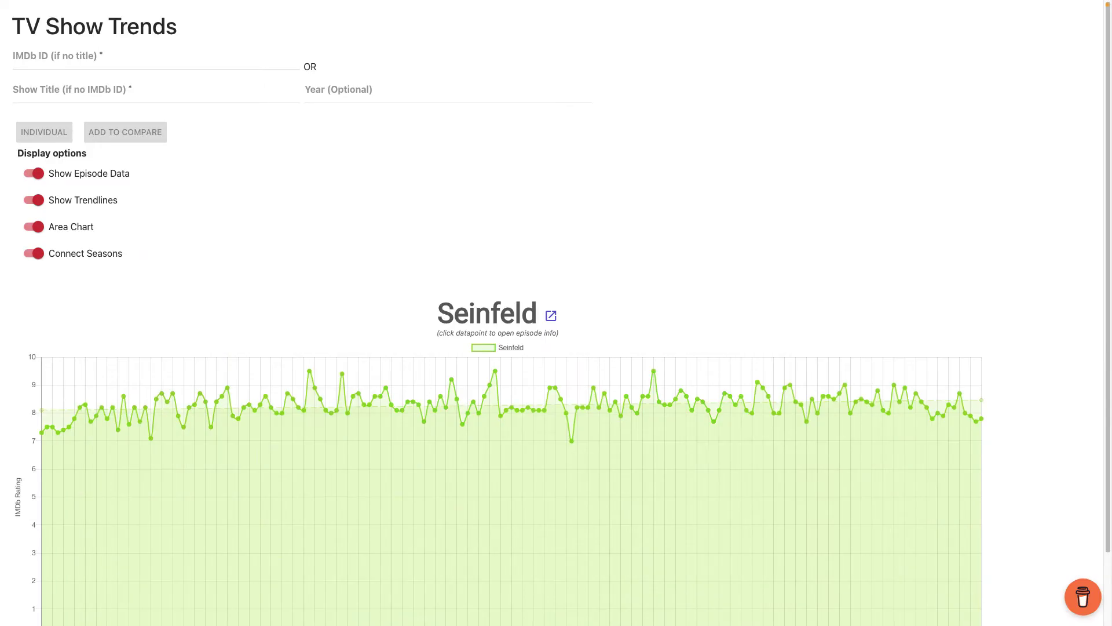
left_click(33, 253)
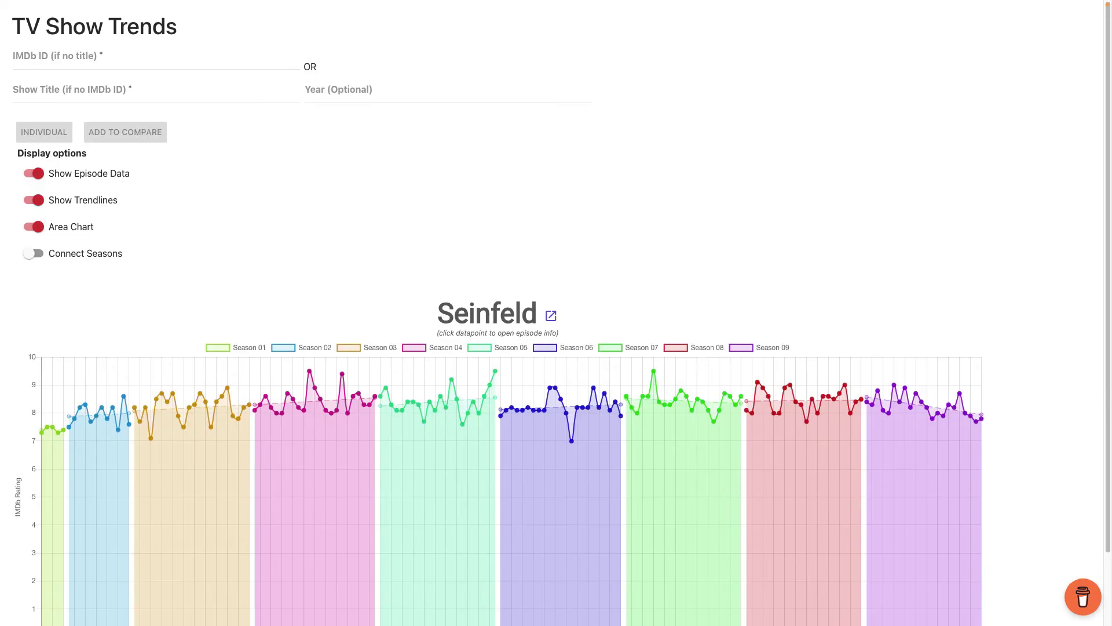
Step: Try the Seinfeld chart without area fill, trendlines and episode data, and restore all three display options
left_click(33, 226)
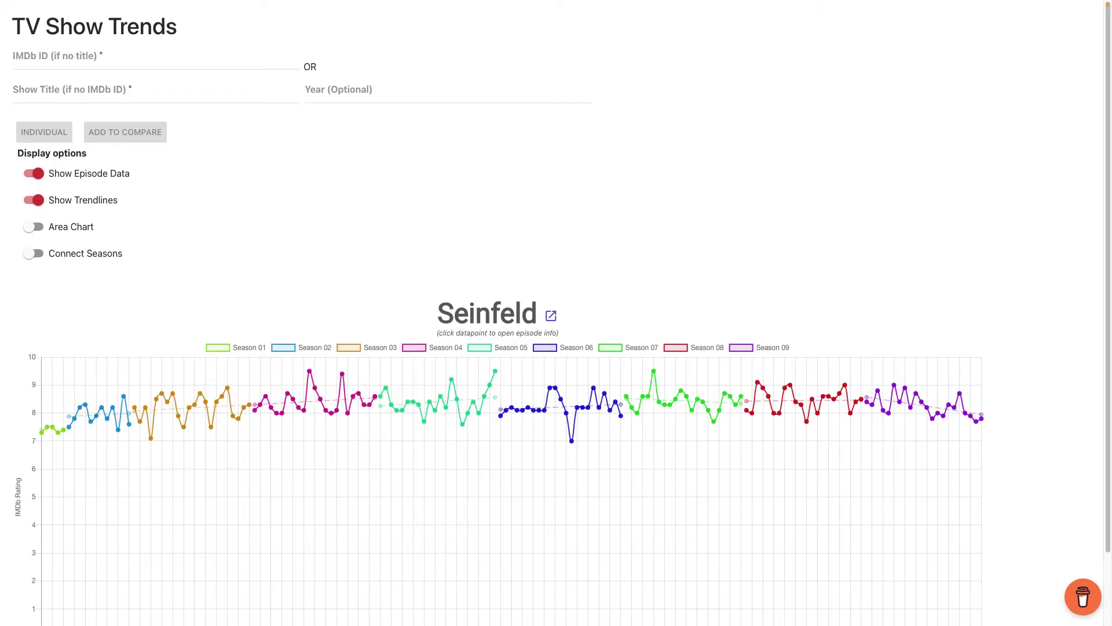
left_click(33, 199)
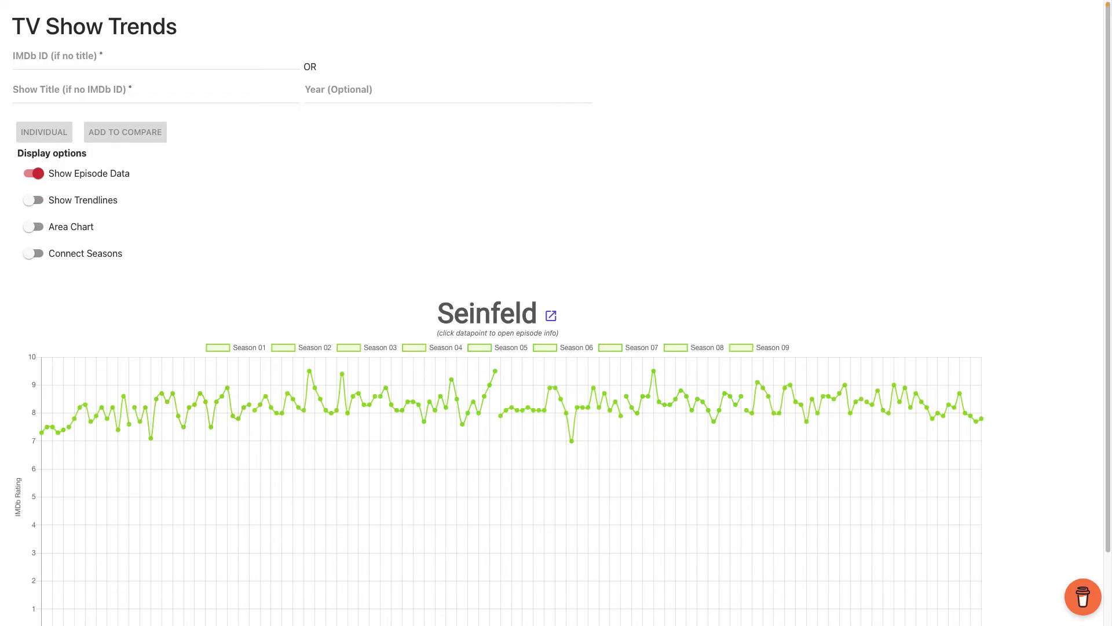
left_click(33, 173)
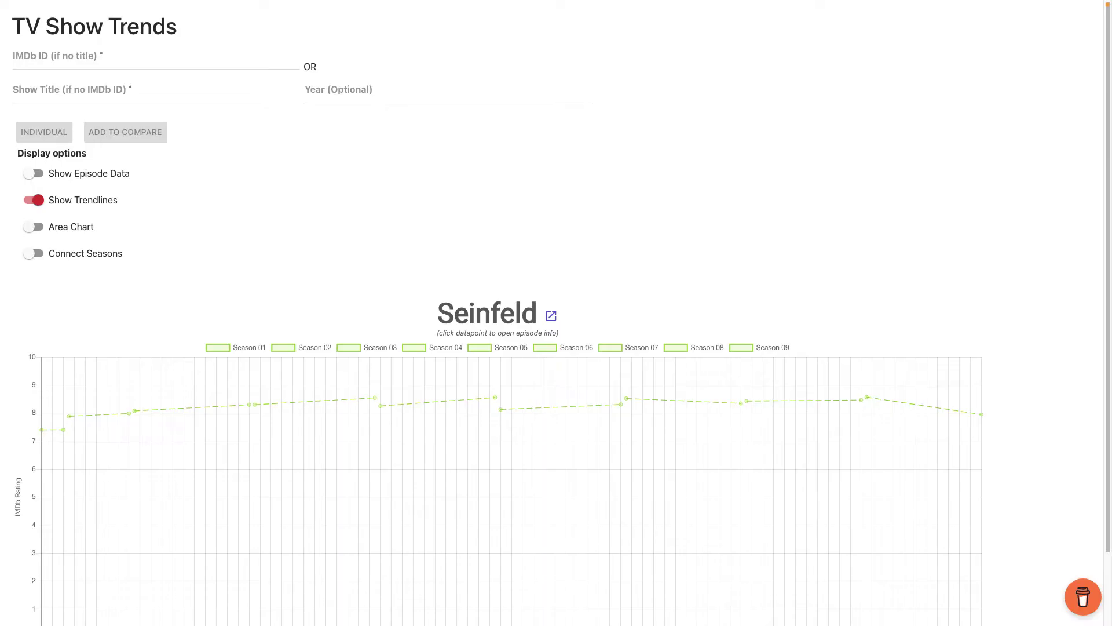
left_click(33, 173)
left_click(33, 227)
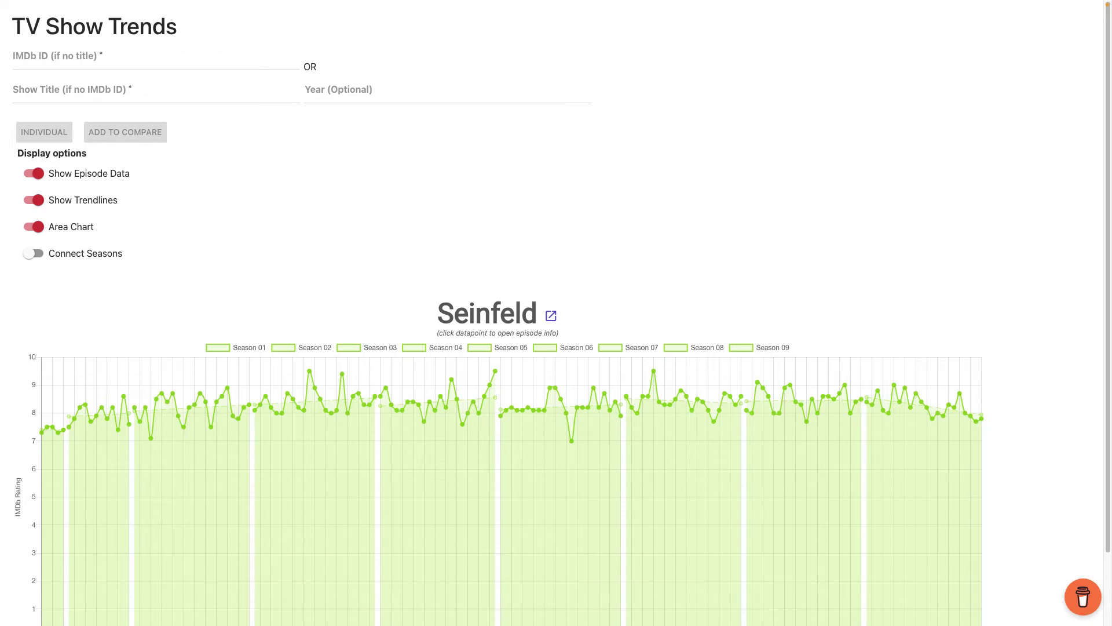
scroll(191, 440, "down", 2)
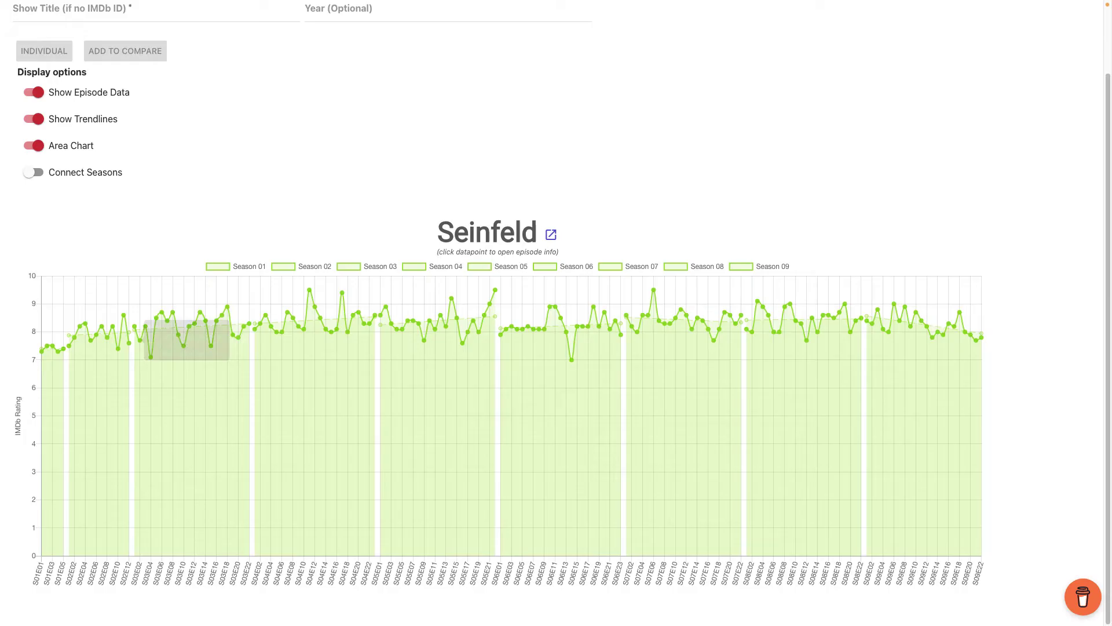
scroll(186, 347, "up", 2)
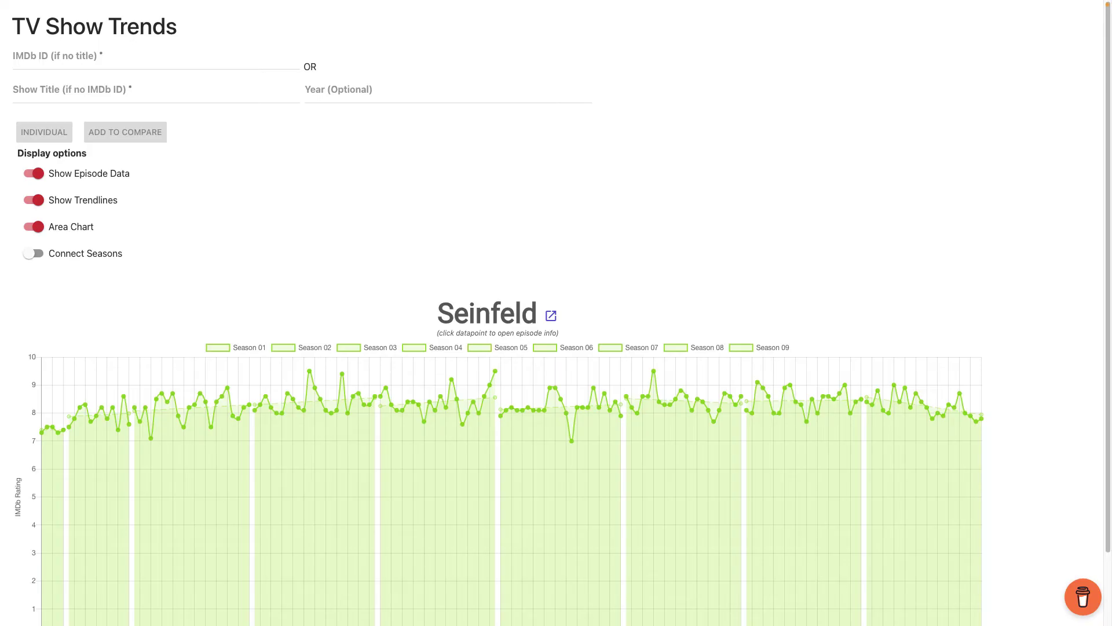
left_click_drag(11, 26, 177, 26)
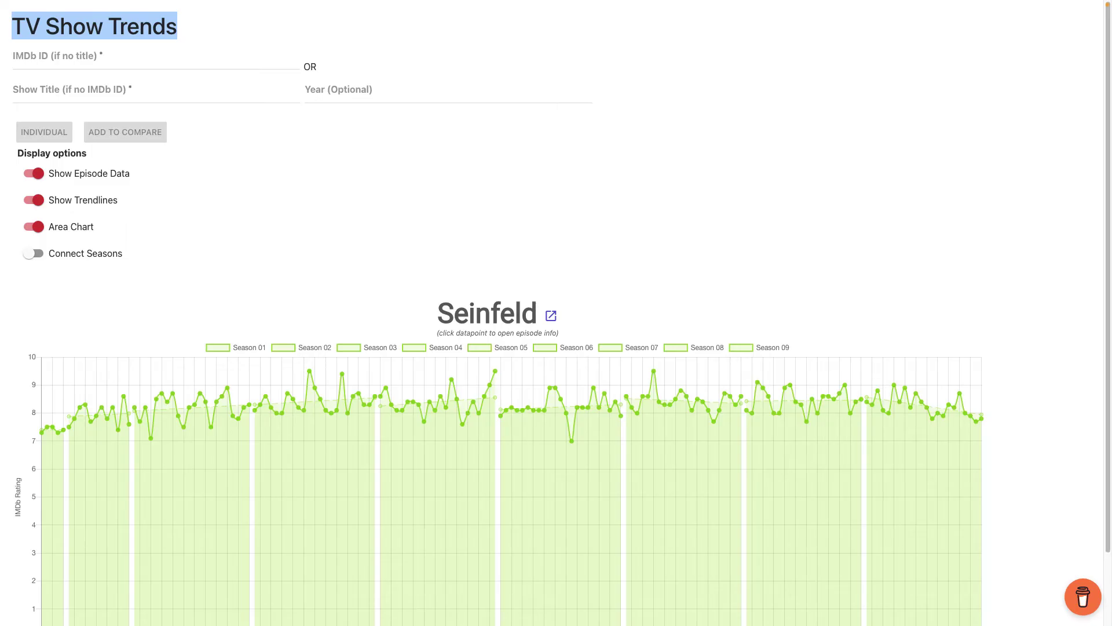
left_click(197, 27)
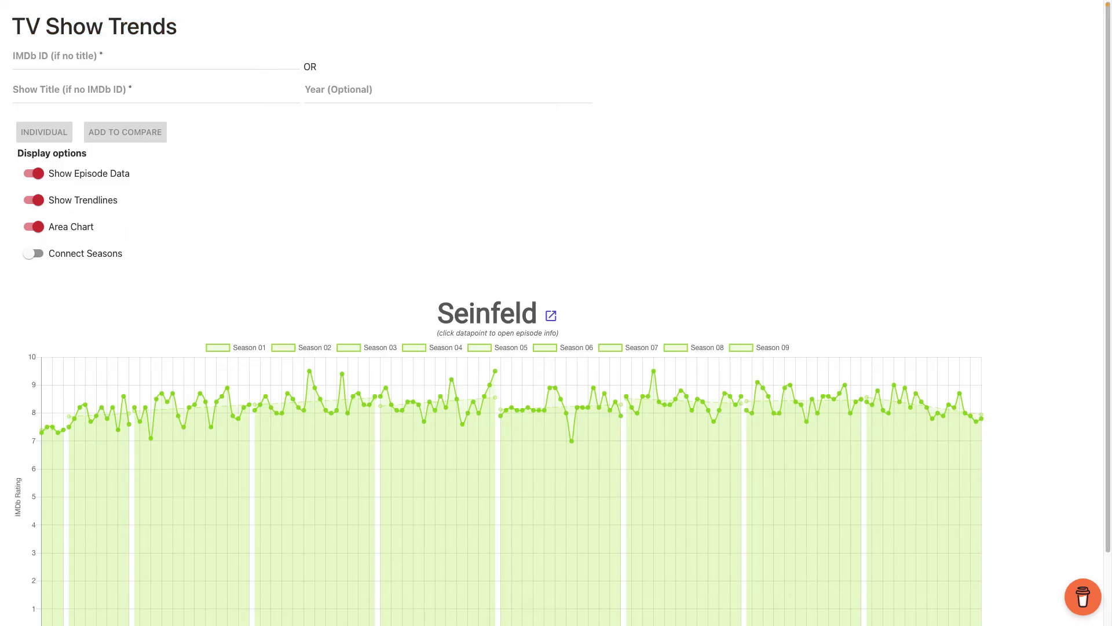
key("Return")
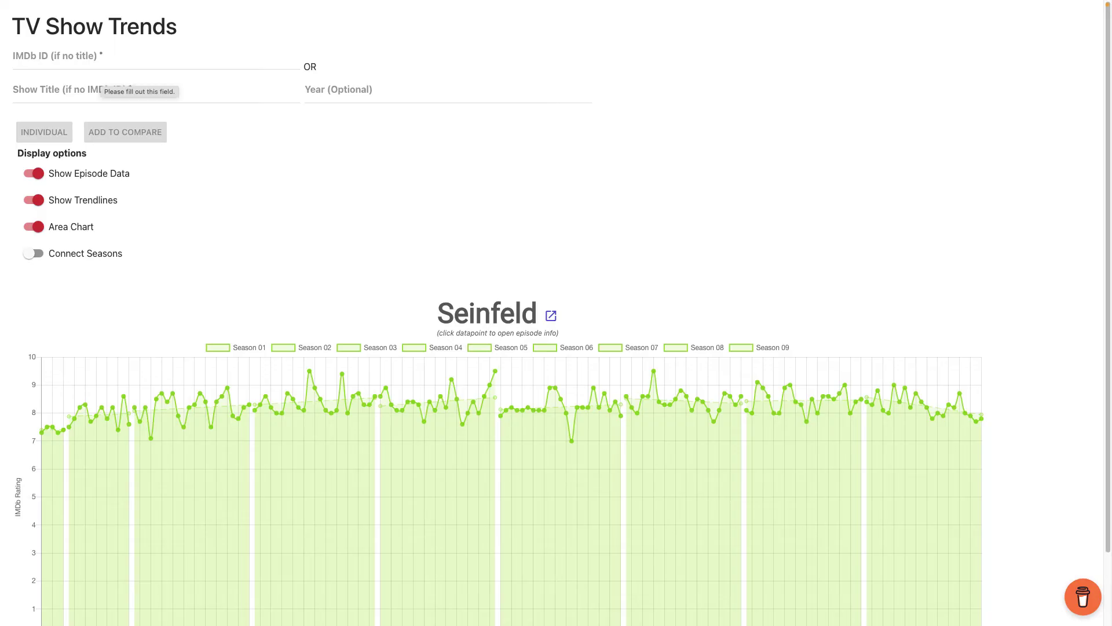
Step: Chart the show "the wire" individually by its title
double_click(133, 52)
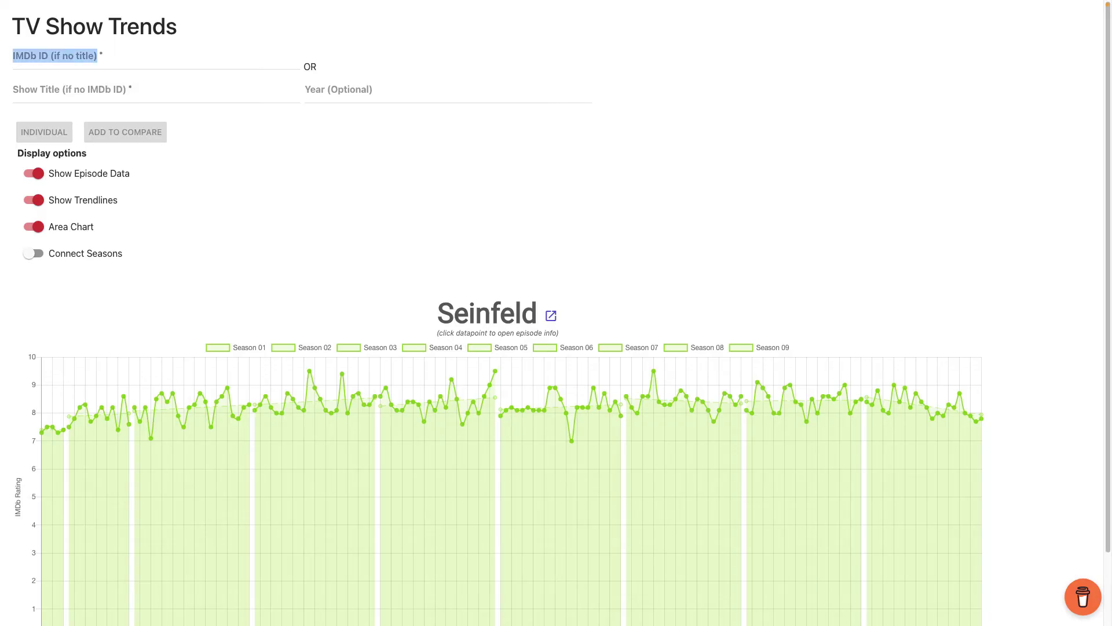
left_click(133, 91)
left_click(133, 61)
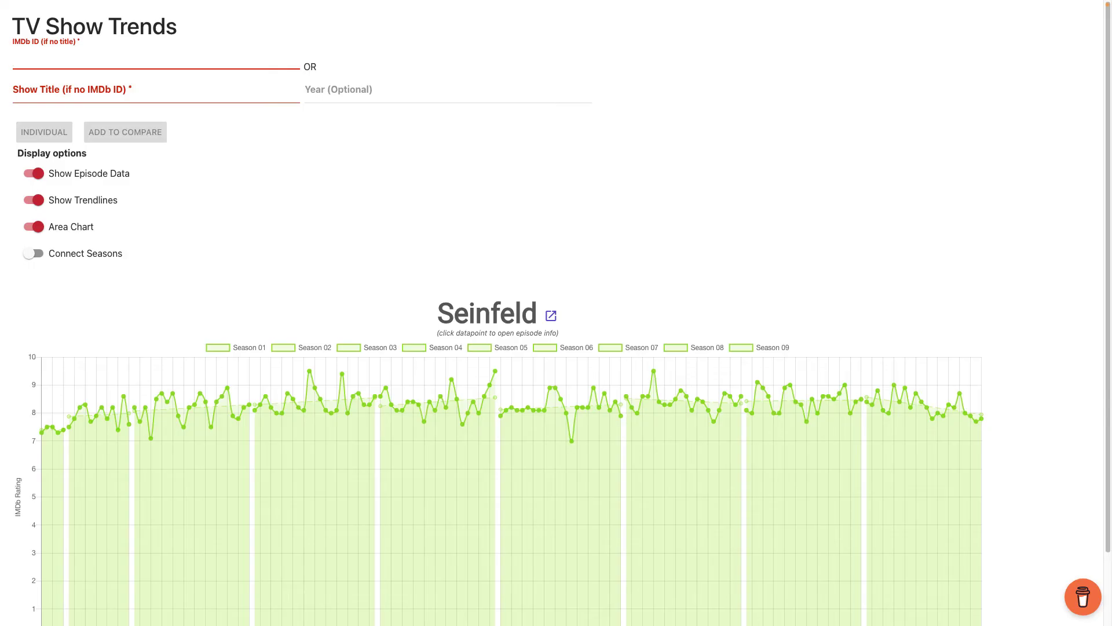
key("Tab")
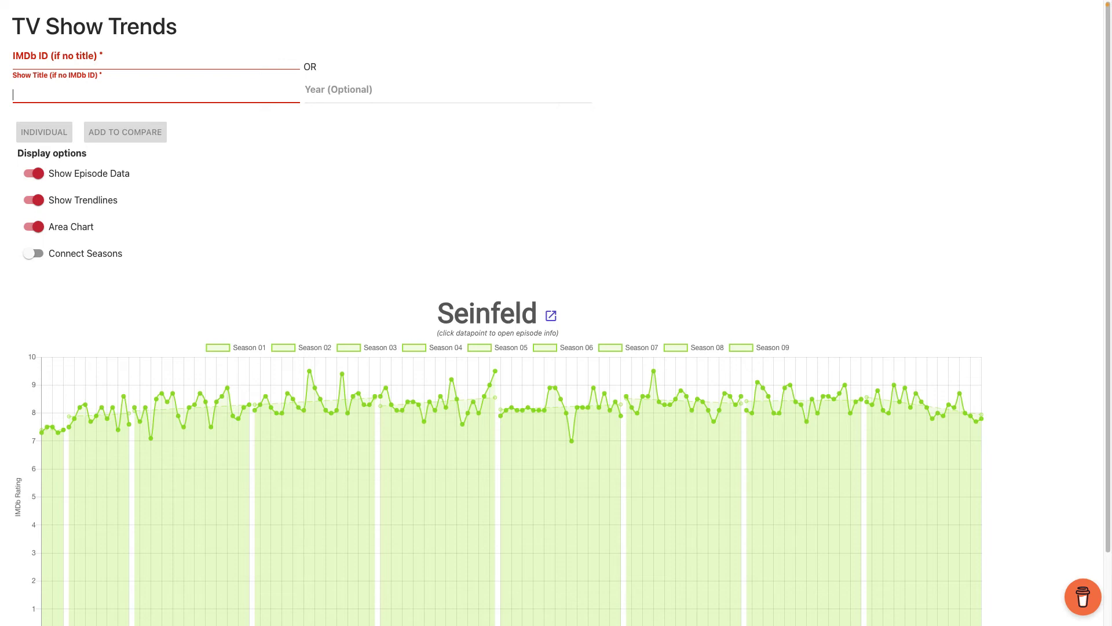
key("Return")
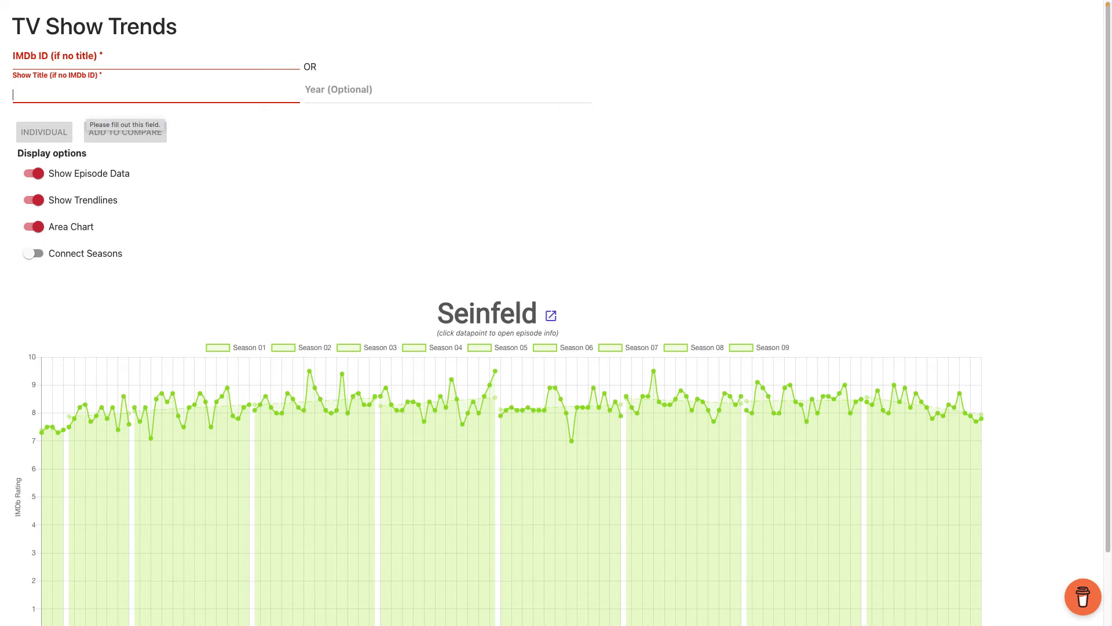
type("the wire")
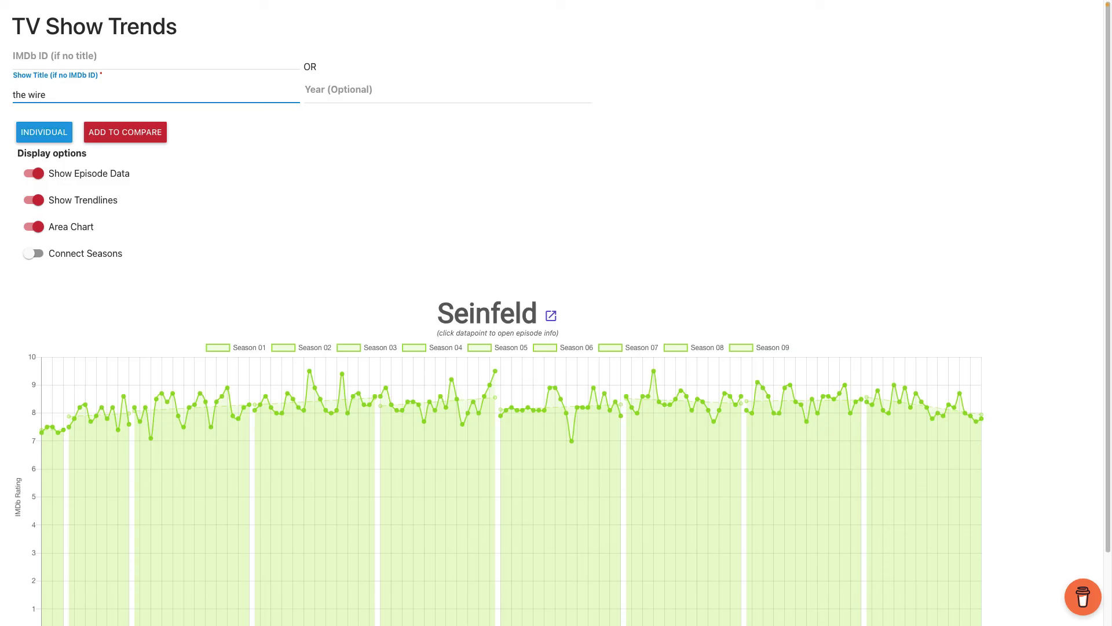
key("Return")
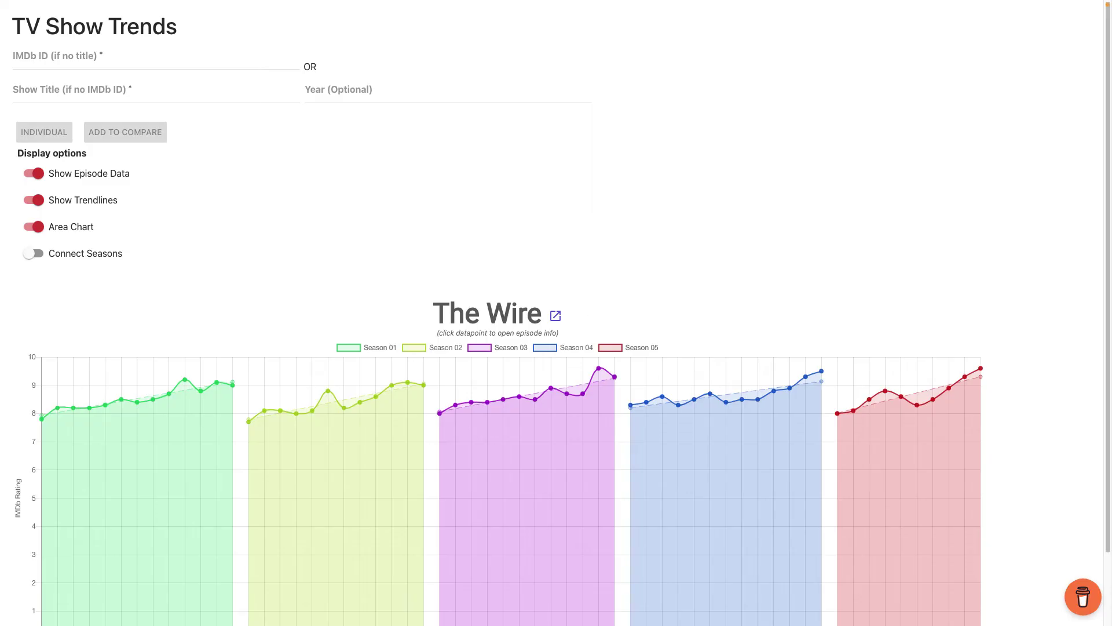
Step: Connect the seasons of The Wire into one continuous series and remove the chart's area fill
scroll(776, 324, "down", 3)
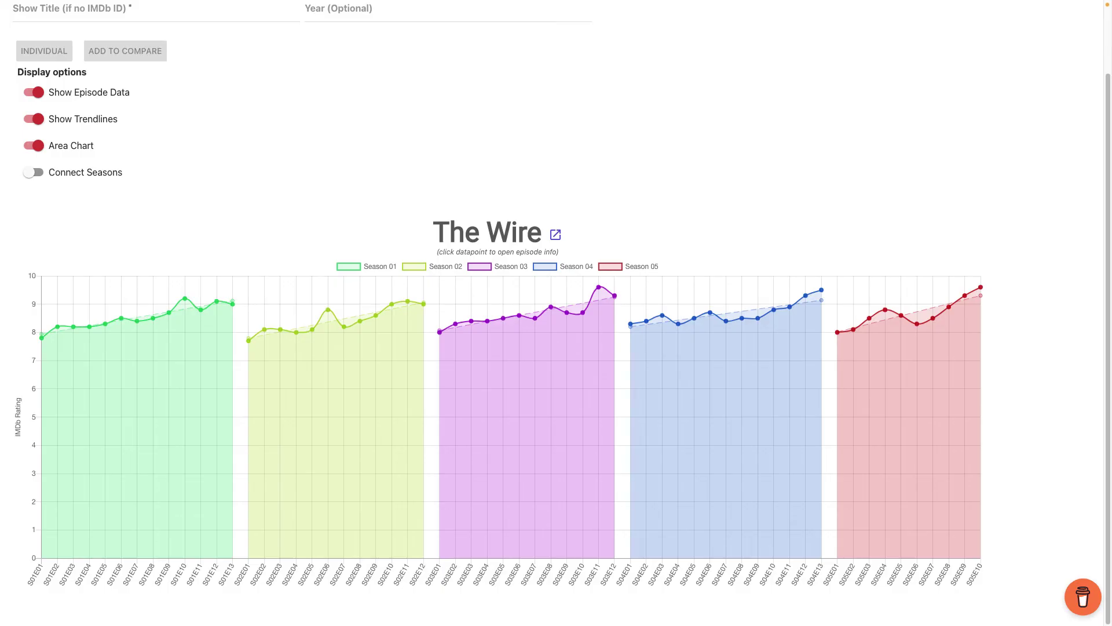
scroll(556, 313, "up", 3)
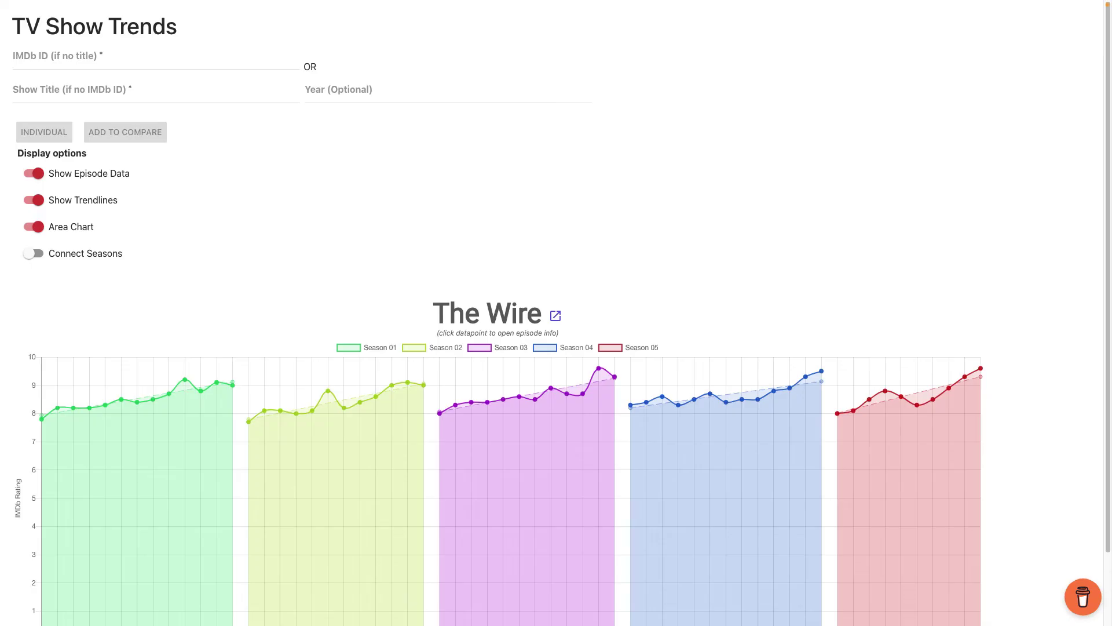
left_click_drag(371, 32, 371, 155)
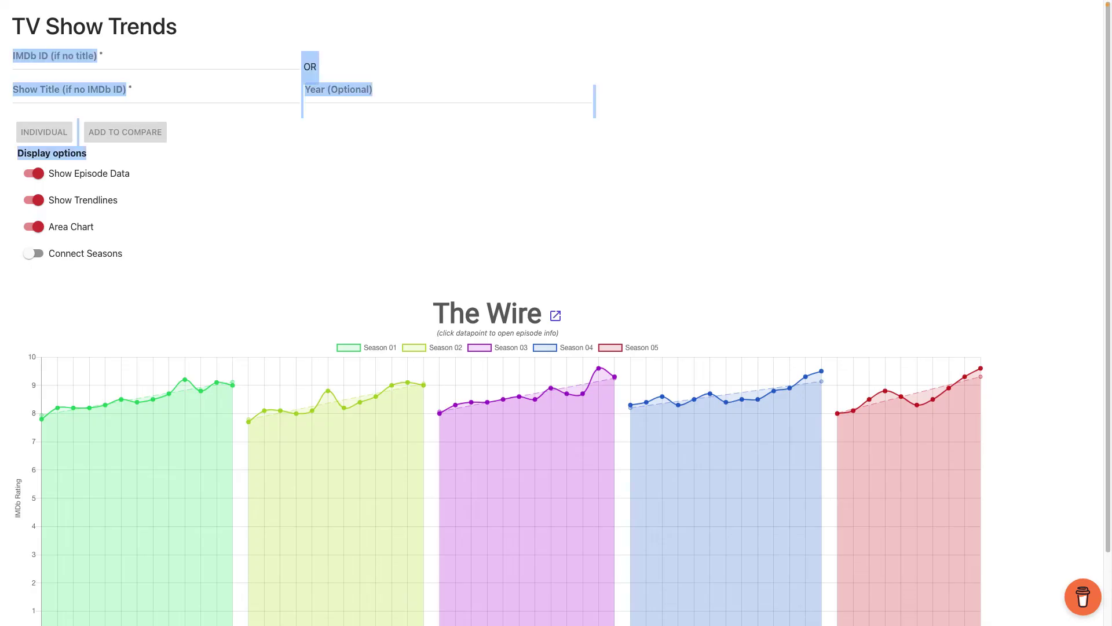
left_click(370, 174)
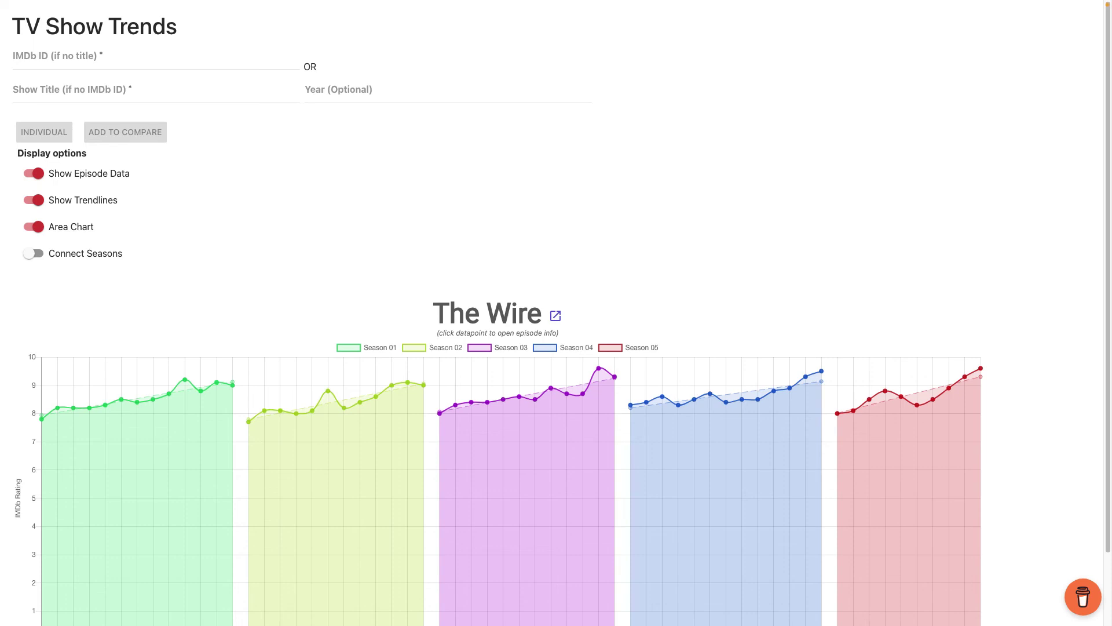
mouse_move(391, 385)
left_click(34, 253)
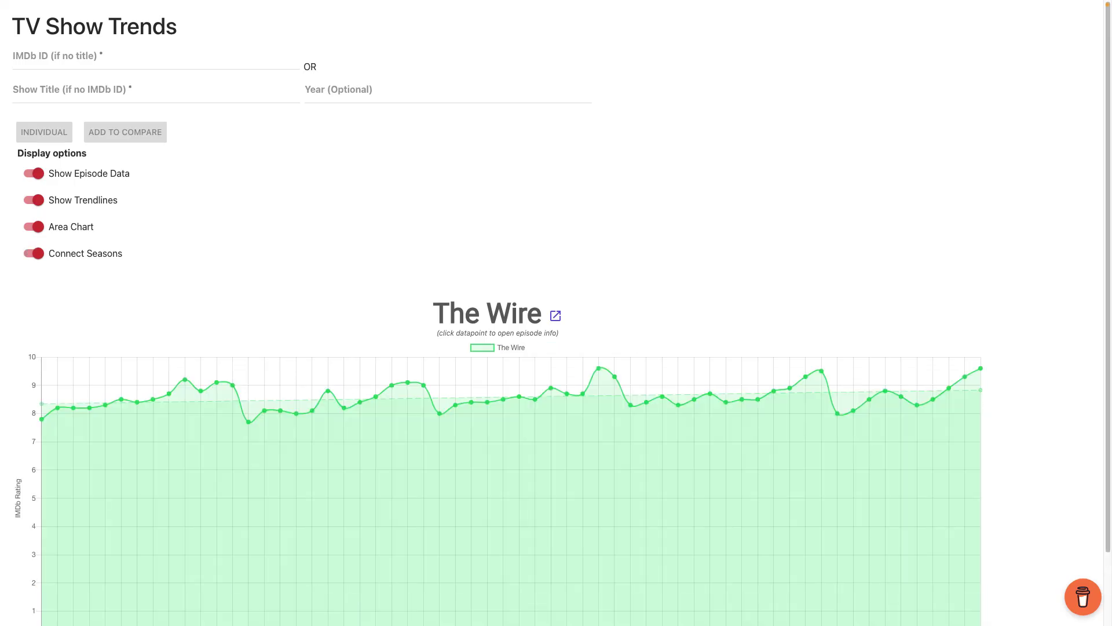
left_click(34, 227)
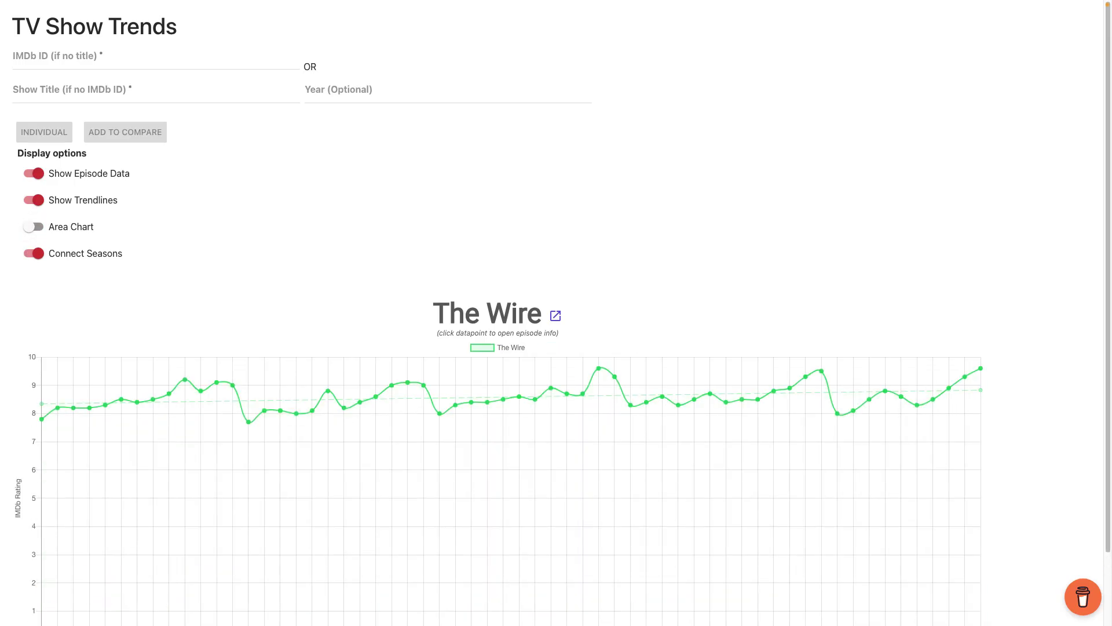